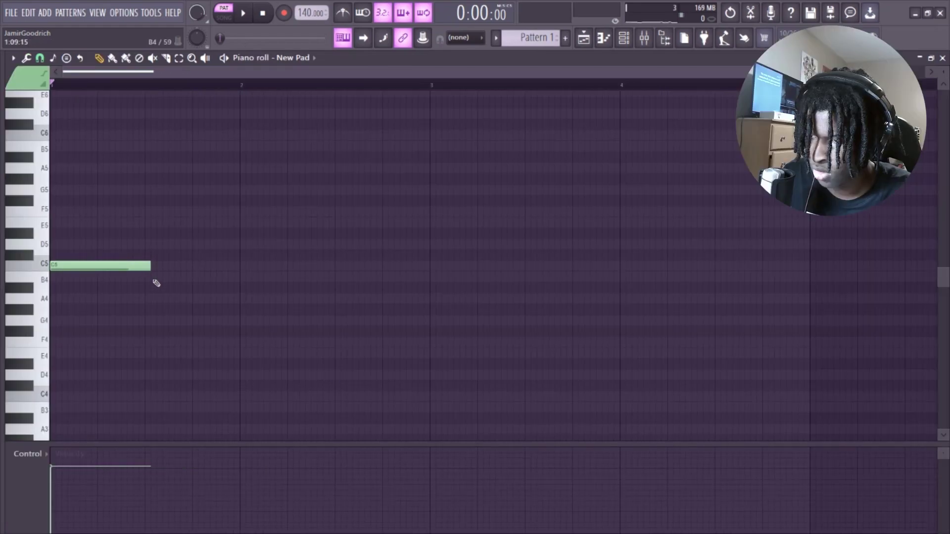
Step: Shorten the New Pad C5 note to end at 1:11:00 and add an equally long A4 note directly after it
scroll(130, 228, down, 3)
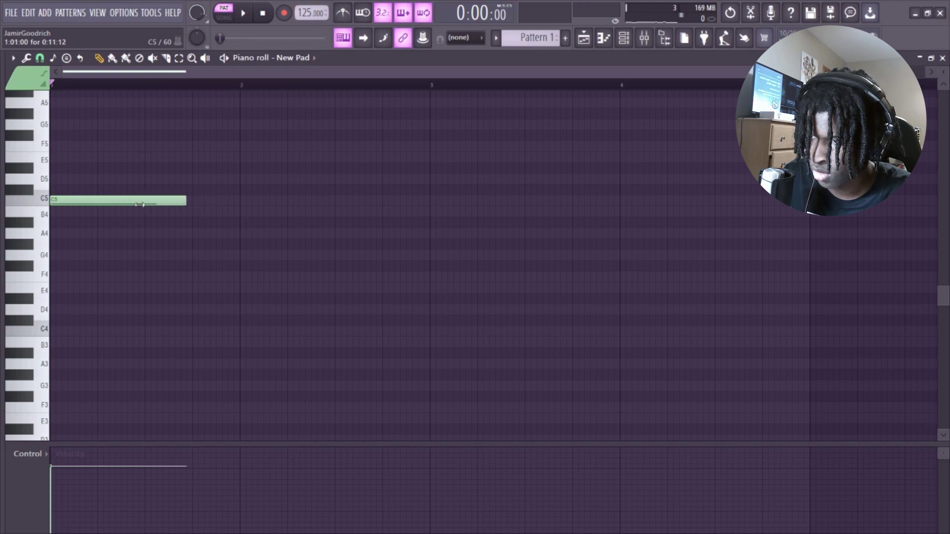
key(space)
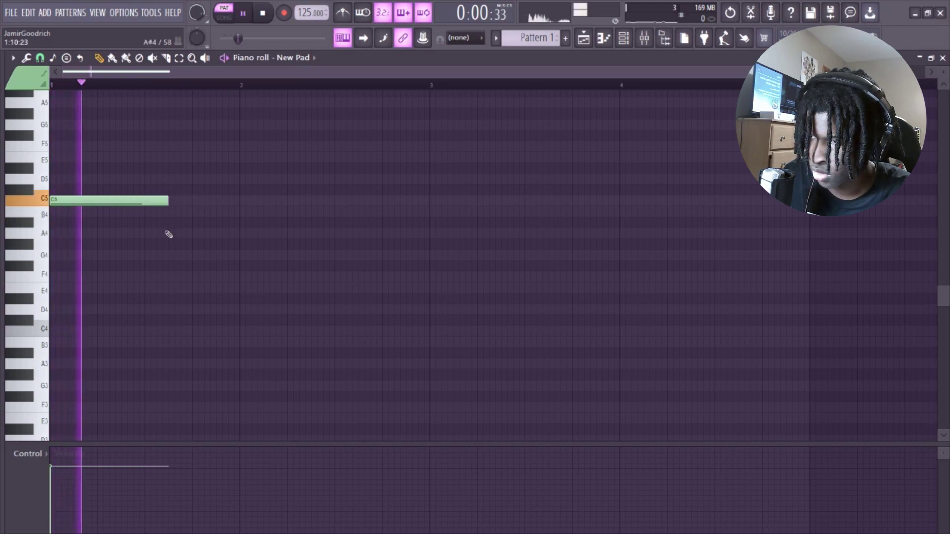
click(171, 233)
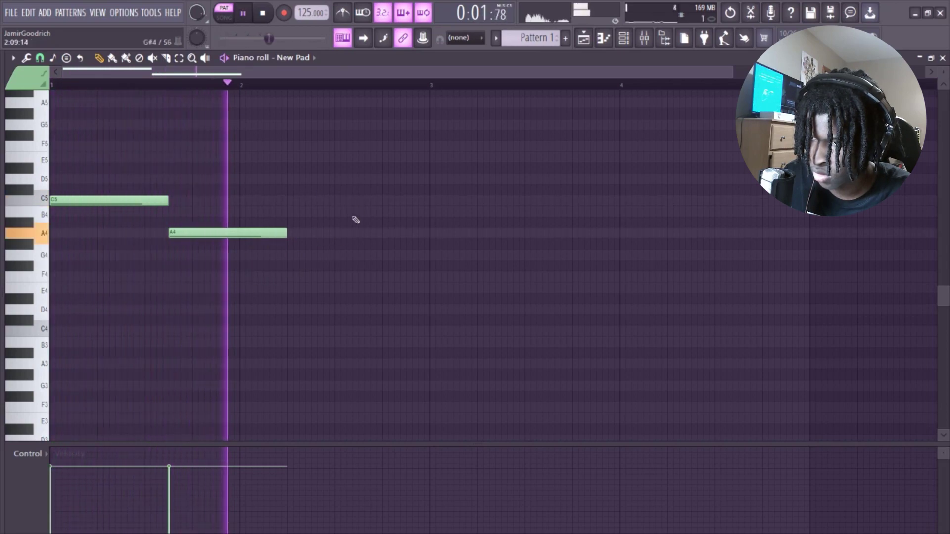
key(space)
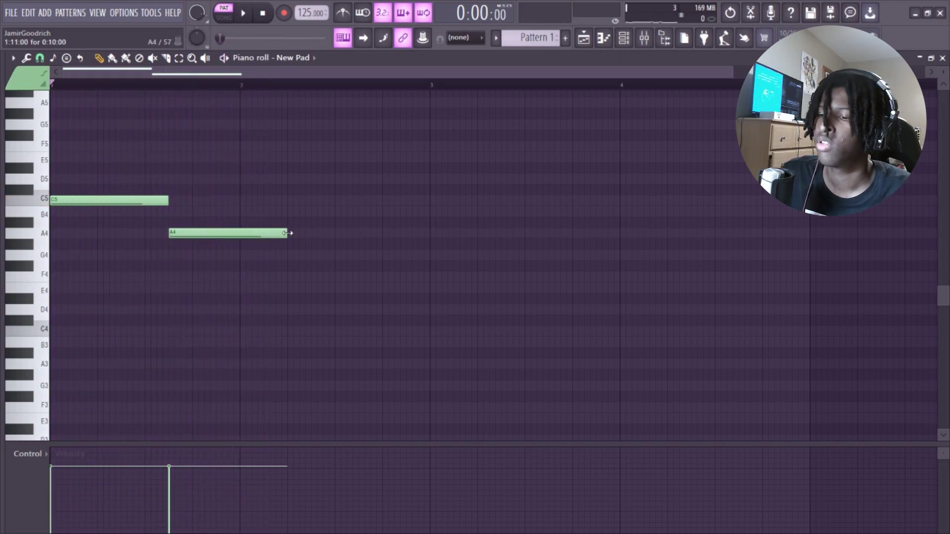
Step: Audition the two-note melody and lengthen the A4 note to end at 2:13:00
key(space)
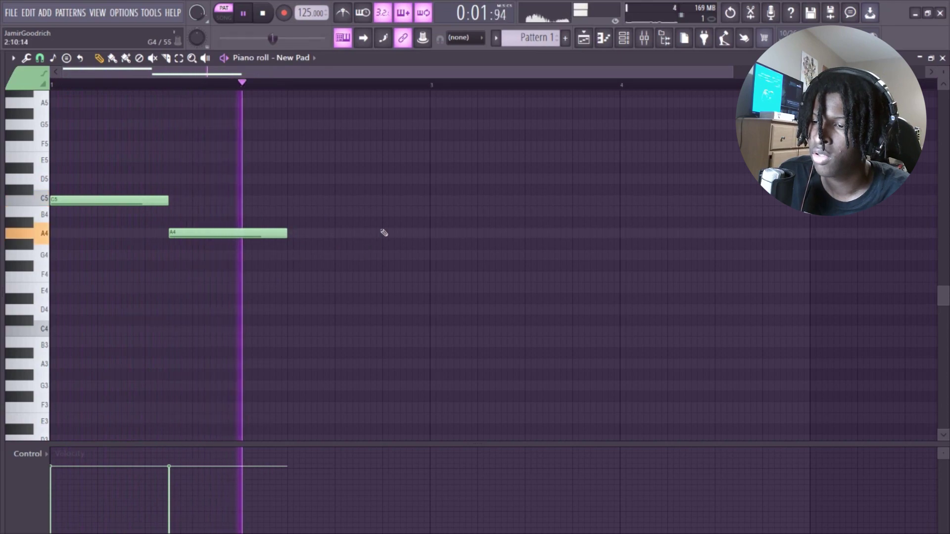
key(space)
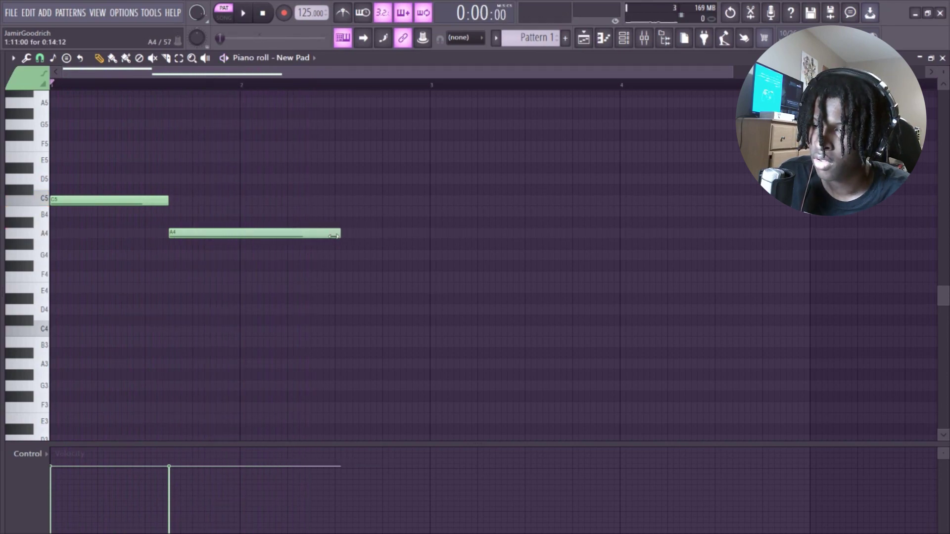
key(space)
scroll(343, 258, up, 2)
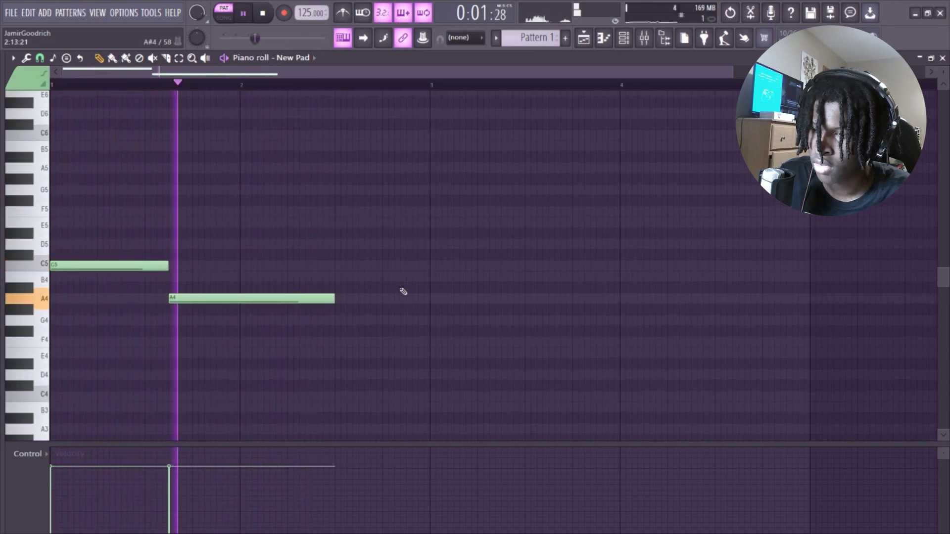
key(space)
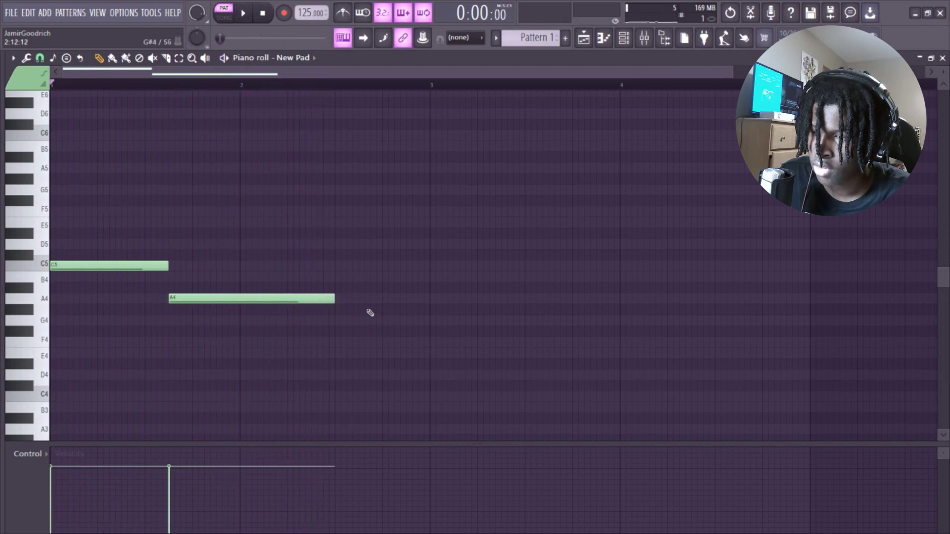
key(space)
drag(333, 301, 382, 301)
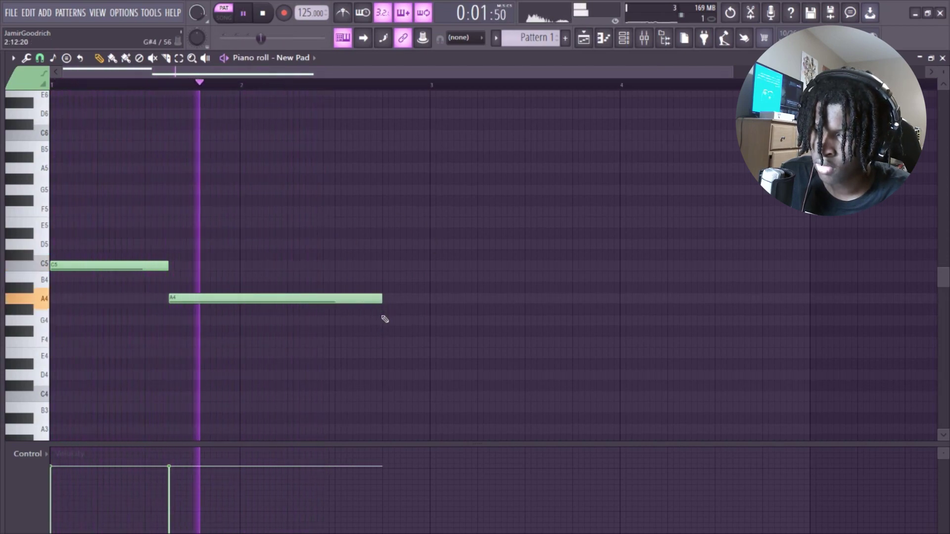
key(space)
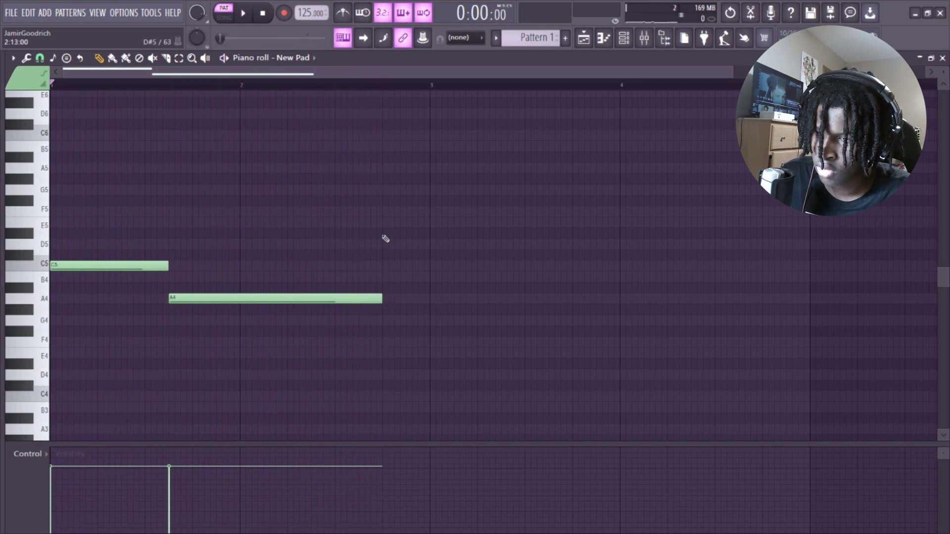
Step: Add an F5 note at 2:13:00 with a length of 0:04:00, and duplicate the two-bar melody into the following two bars
click(384, 214)
key(space)
drag(596, 212, 430, 216)
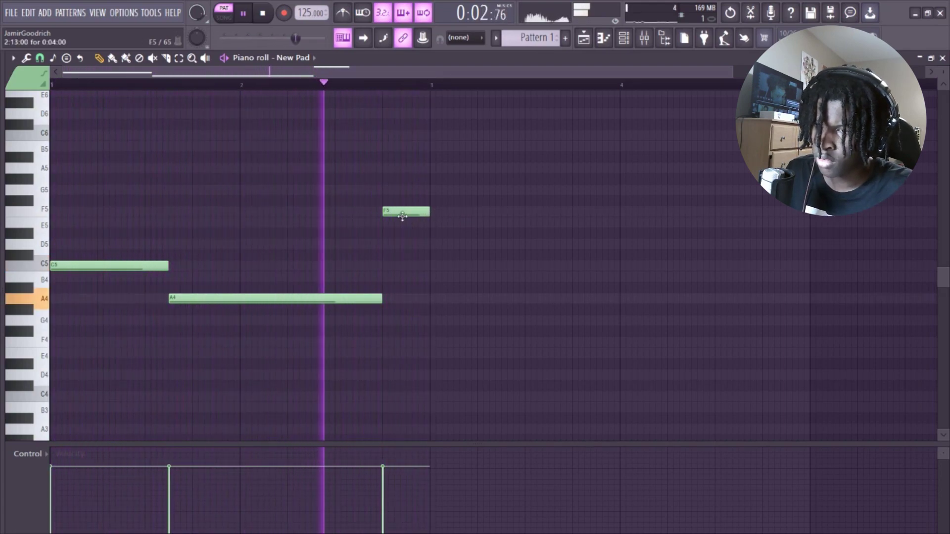
key(ctrl+b)
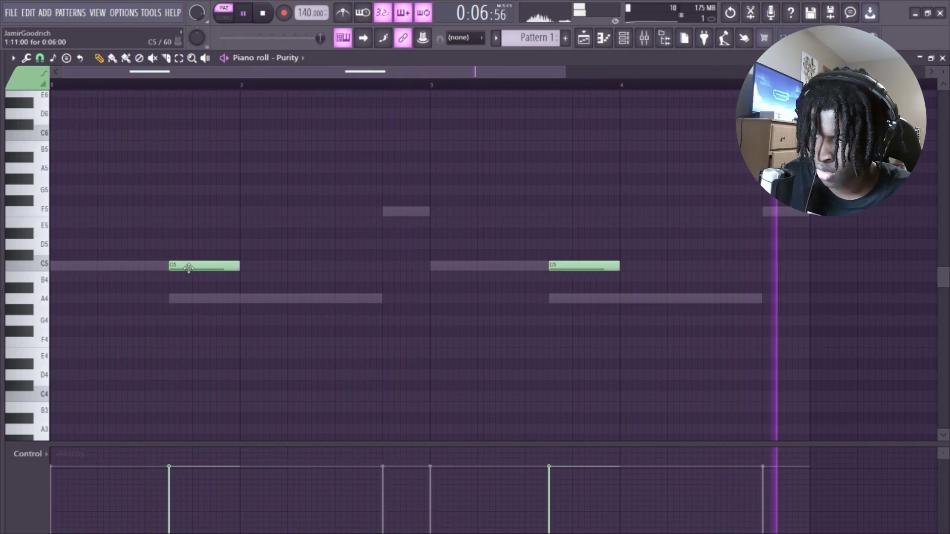
Step: Shift the two Purity C5 notes to 1:13:00 and 3:13:00 and shorten each to a length of 0:04:00
key(space)
click(220, 266)
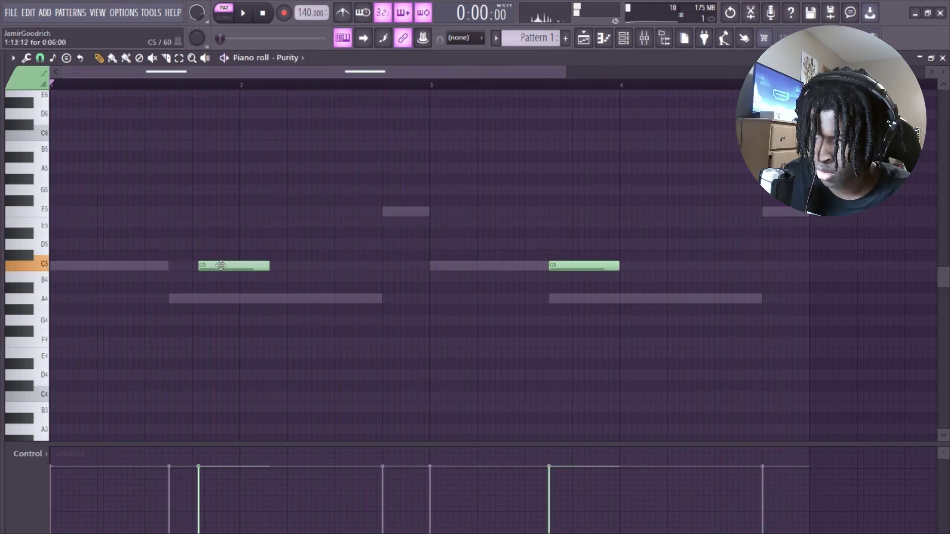
drag(216, 265, 210, 265)
key(space)
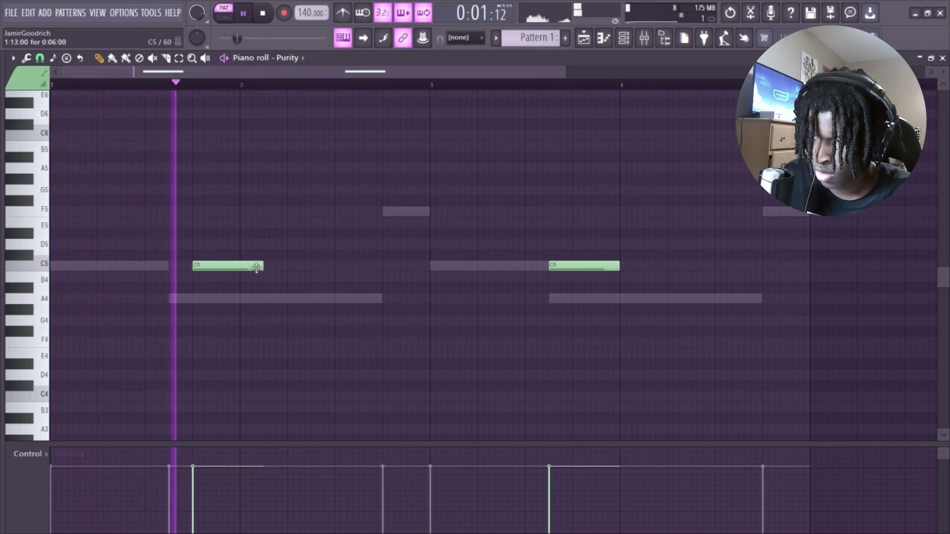
drag(579, 268, 603, 267)
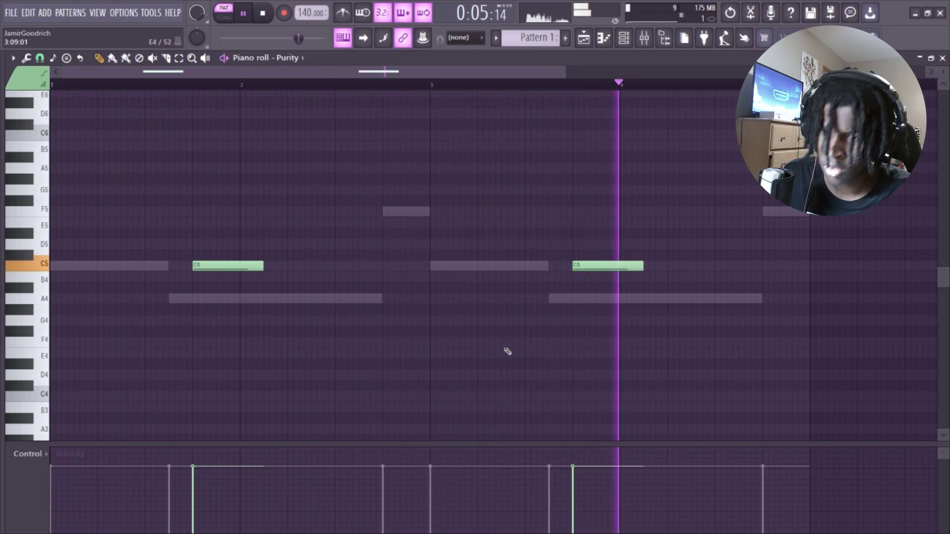
drag(644, 266, 620, 266)
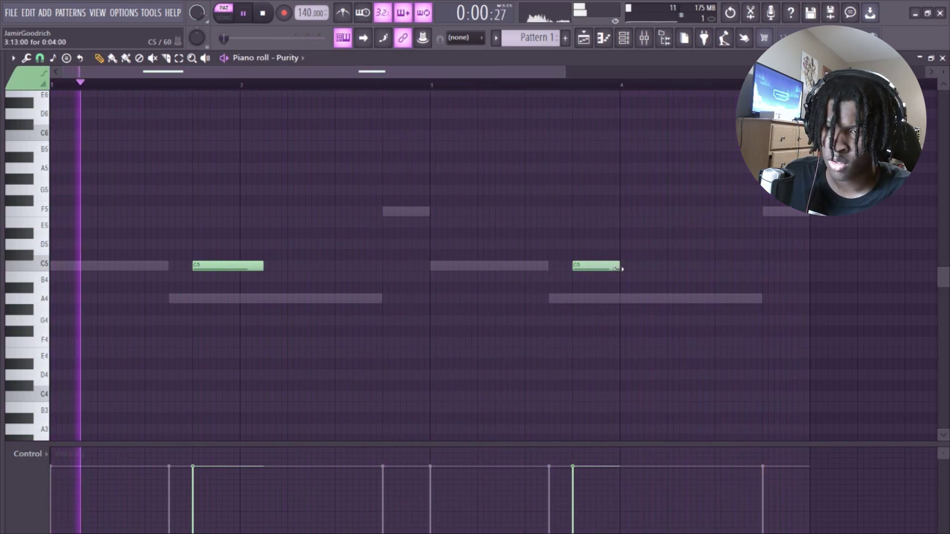
drag(263, 268, 242, 268)
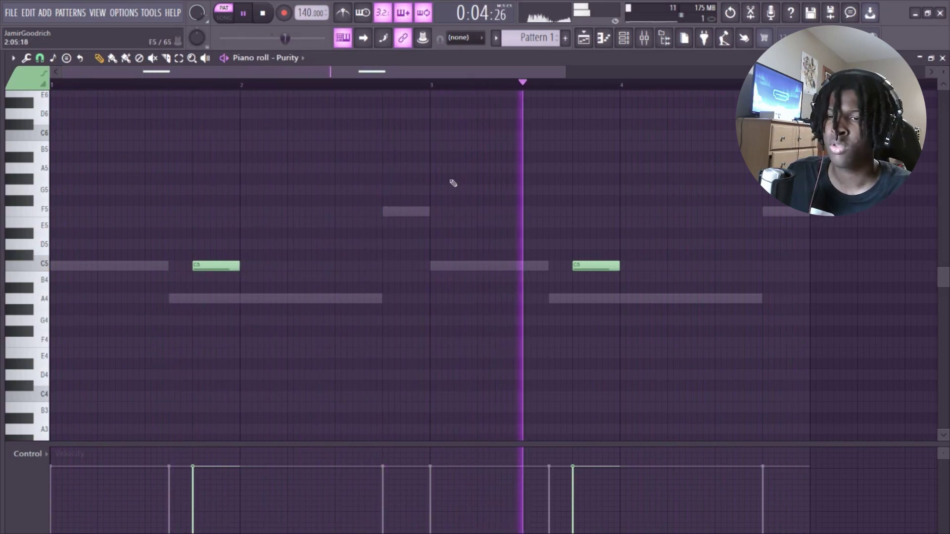
Step: Return to the New Pad channel's notes in the piano roll
key(F5)
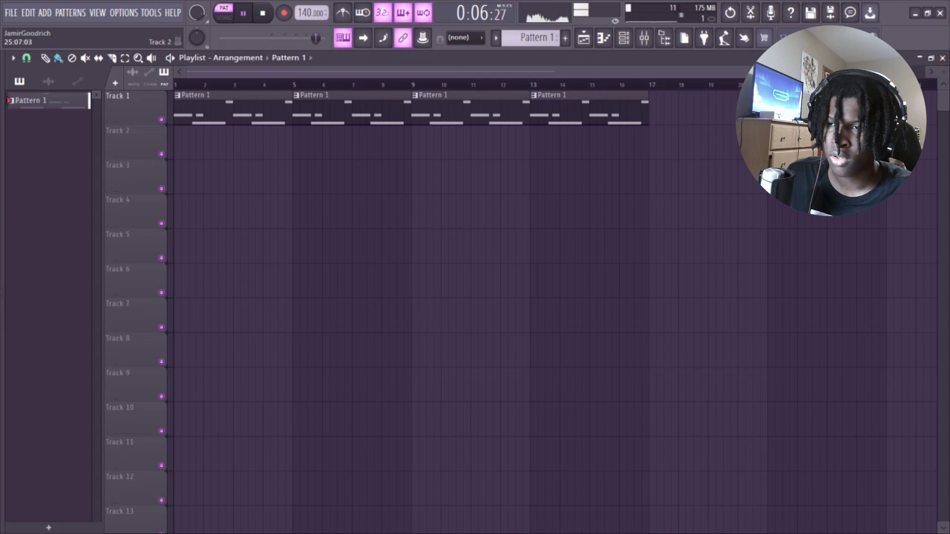
click(624, 39)
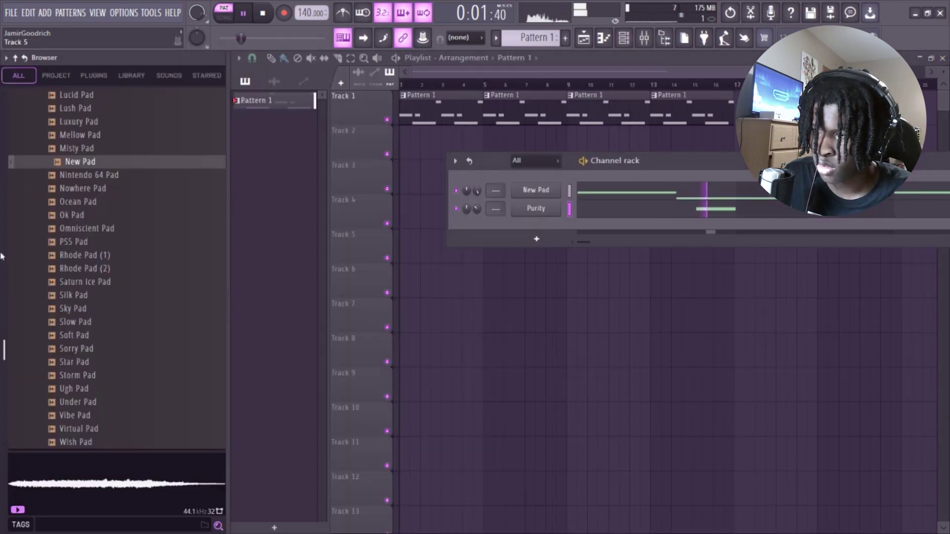
key(alt+F8)
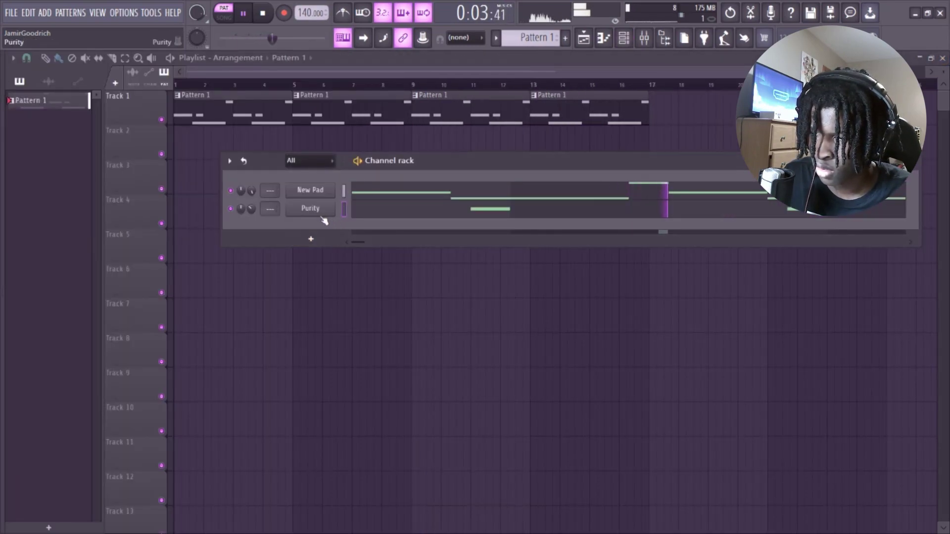
right_click(317, 198)
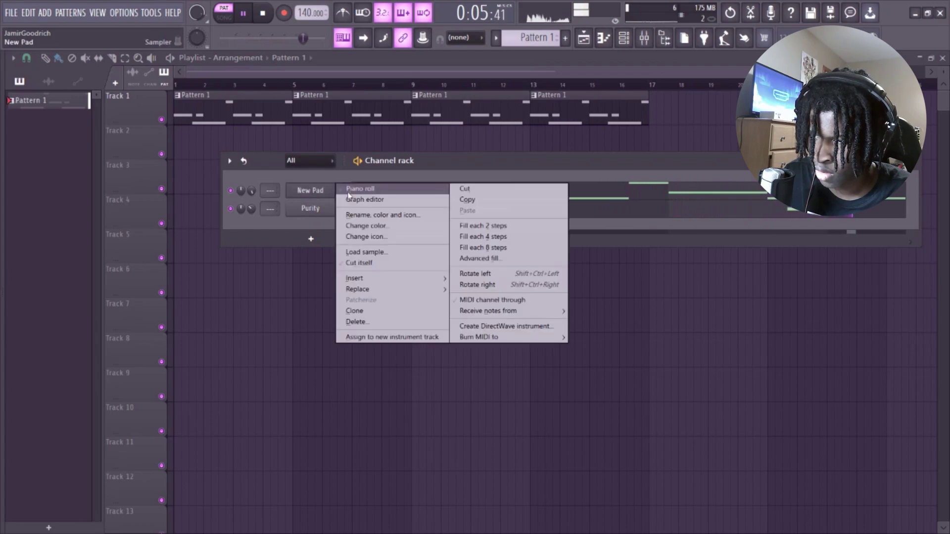
click(357, 186)
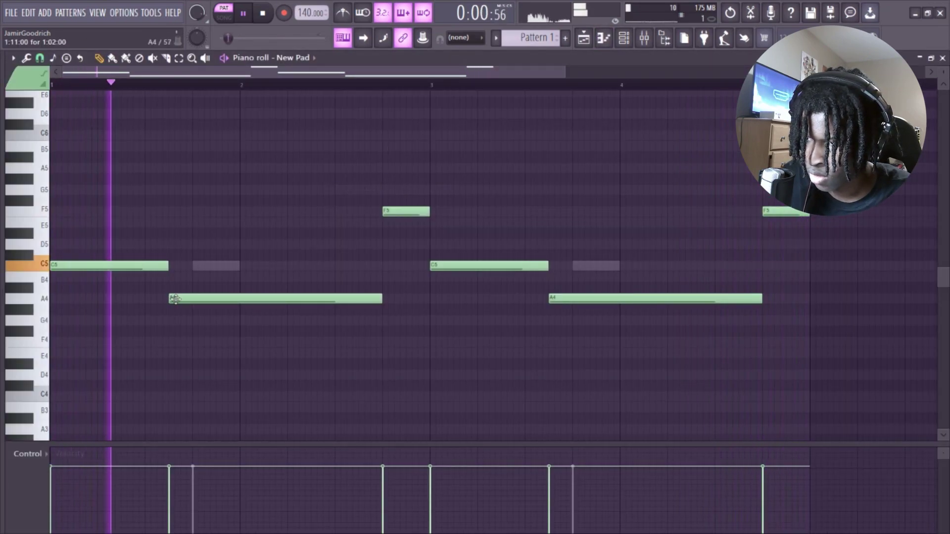
Step: Extend the first C5 note to 1:13:00 and make the first A4 note run from there to 2:13:00
key(space)
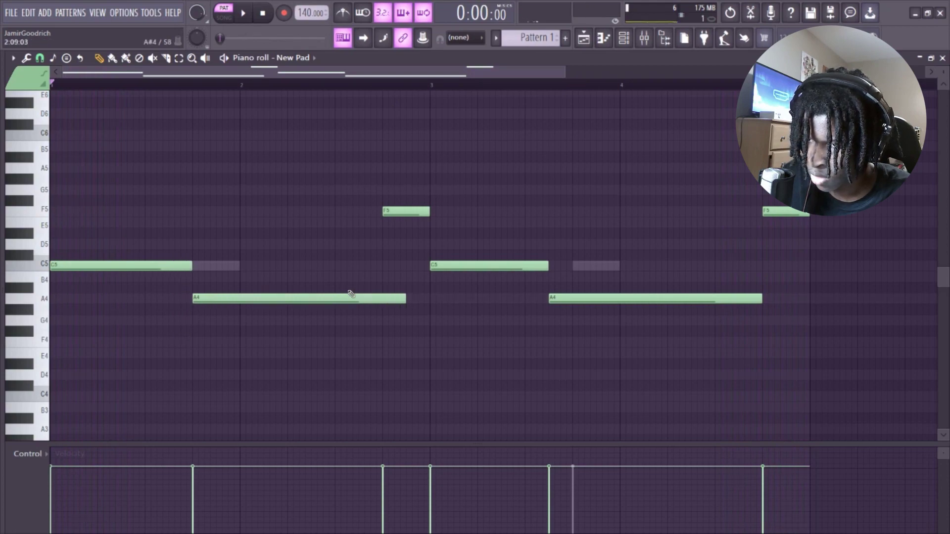
key(space)
drag(406, 299, 382, 300)
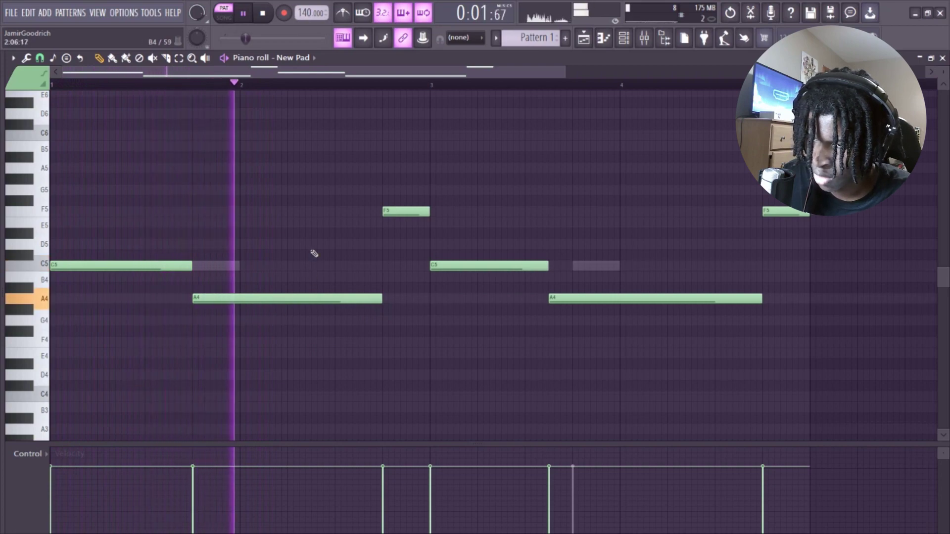
Step: Delete the New Pad notes in bars 3 and 4, duplicate the revised first two bars there, and close the piano roll
key(space)
right_click(489, 267)
right_click(658, 299)
right_click(771, 211)
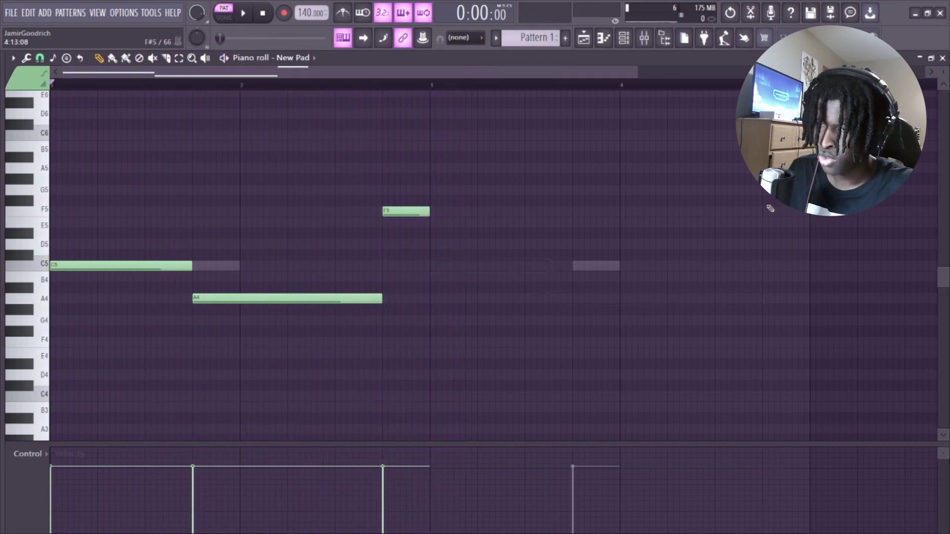
key(ctrl+b)
key(space)
ctrl+click(598, 207)
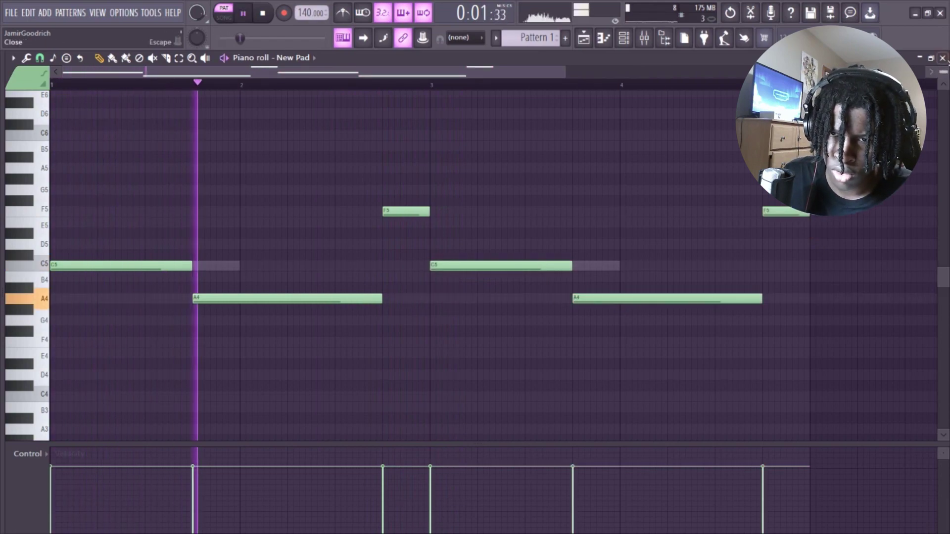
click(943, 59)
Step: Add extra C5 hits at 2:14:00 and 4:14:00 to the DJYoungKash Hi Hat pattern
mouse_move(2, 267)
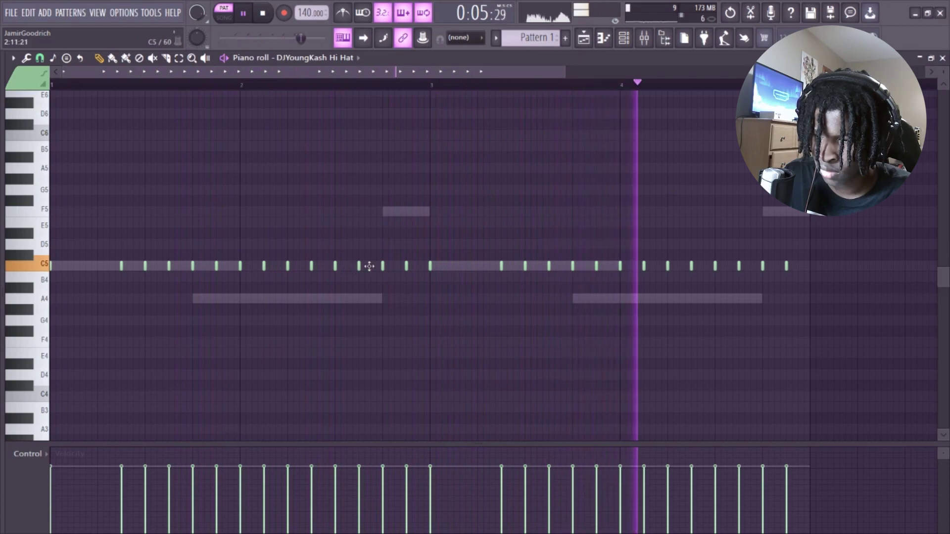
click(371, 266)
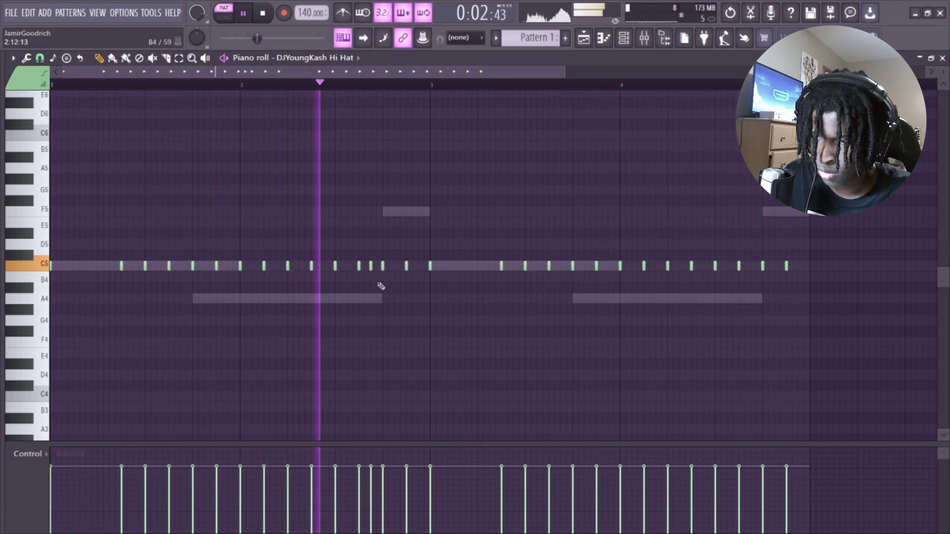
right_click(371, 267)
click(395, 267)
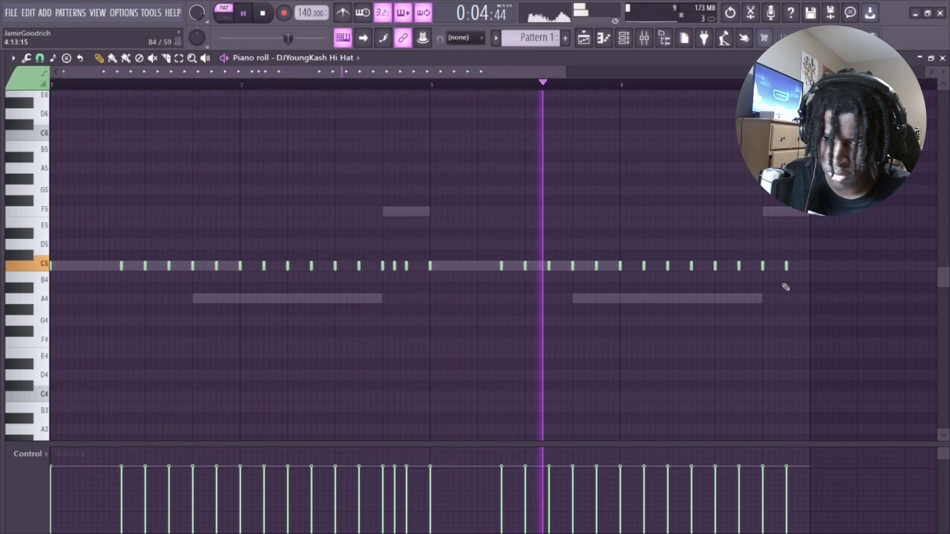
click(769, 266)
drag(770, 268, 776, 268)
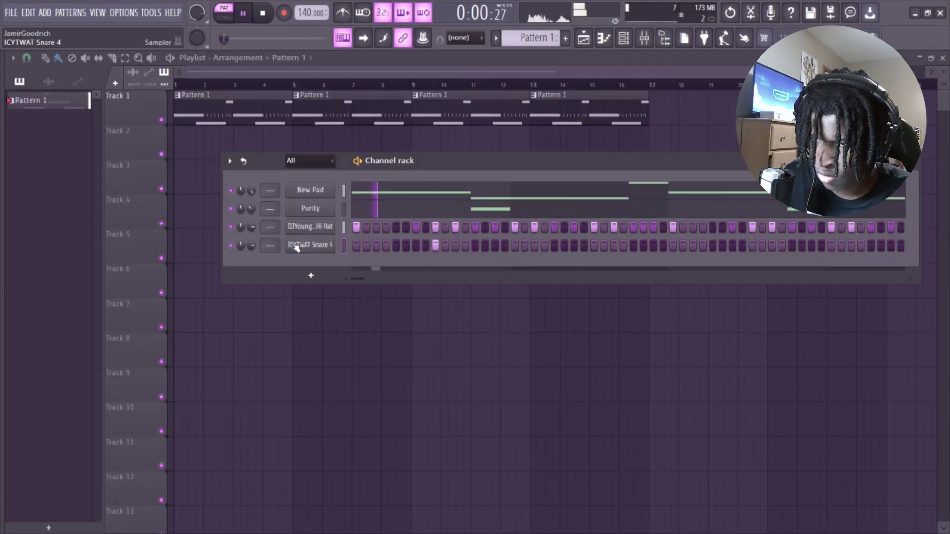
Step: Add ICYTWAT Snare 4 hits on C5 at 2:09:00, 3:09:00 and 4:09:00 in its piano roll, and close it
right_click(296, 247)
click(347, 246)
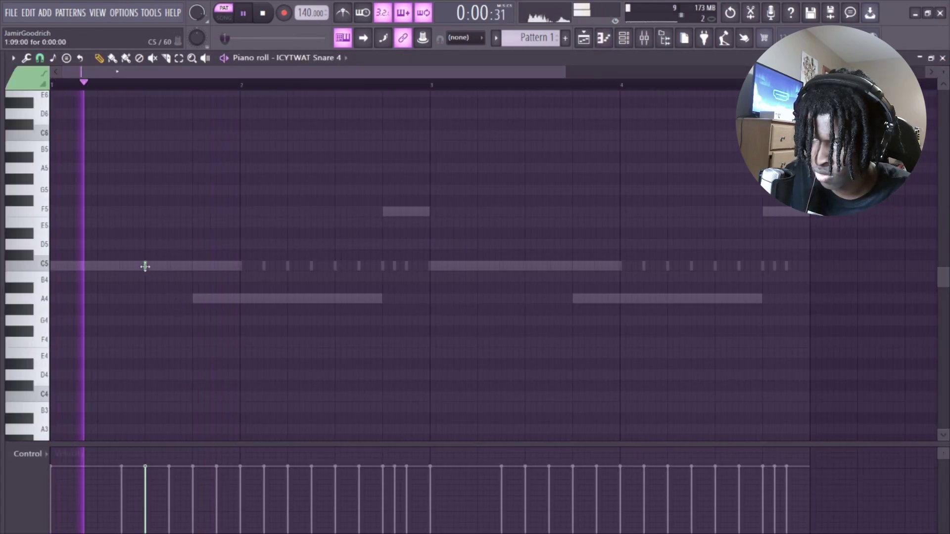
click(334, 267)
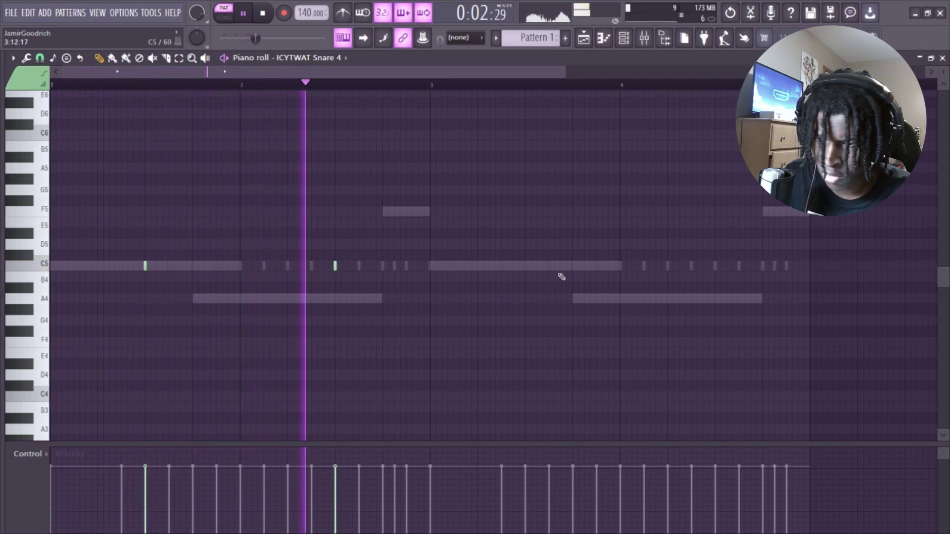
click(525, 267)
click(715, 267)
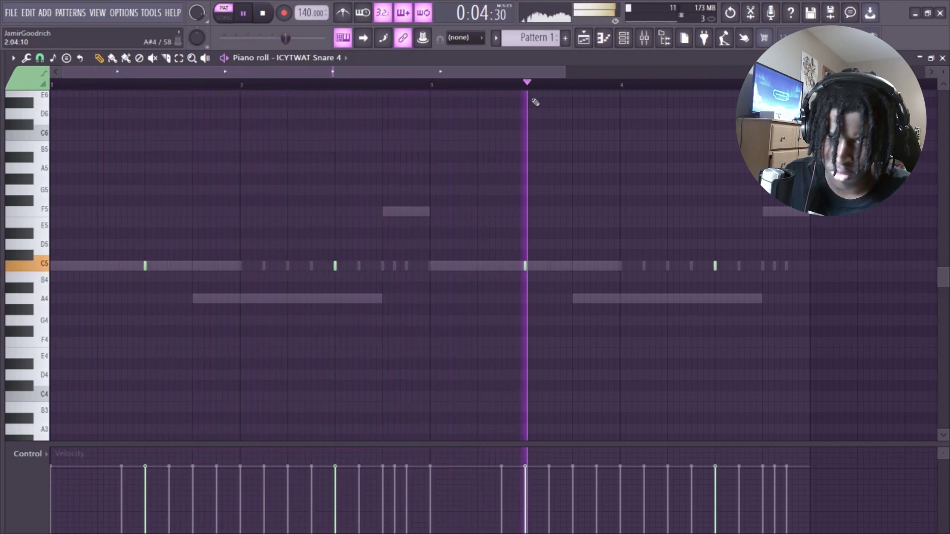
click(942, 58)
Step: Close the SNARES folder and open the DREAMCORE kit's KICKS folder to find the Distorted Kick sample
key(alt+F8)
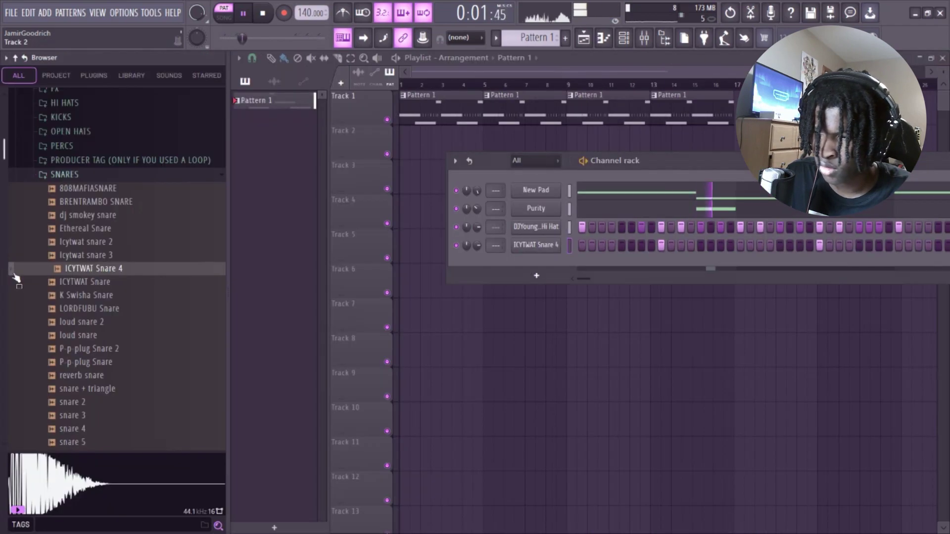
click(115, 177)
scroll(69, 283, up, 4)
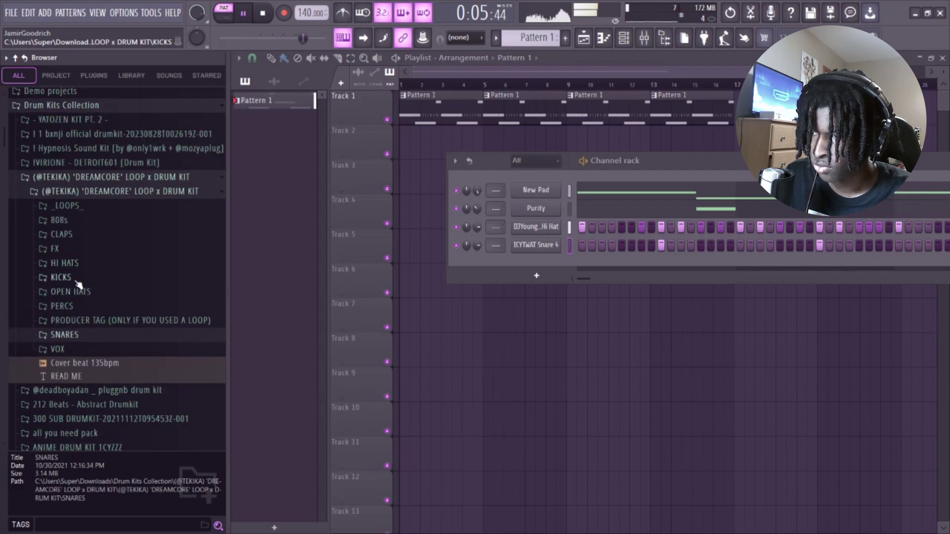
click(61, 278)
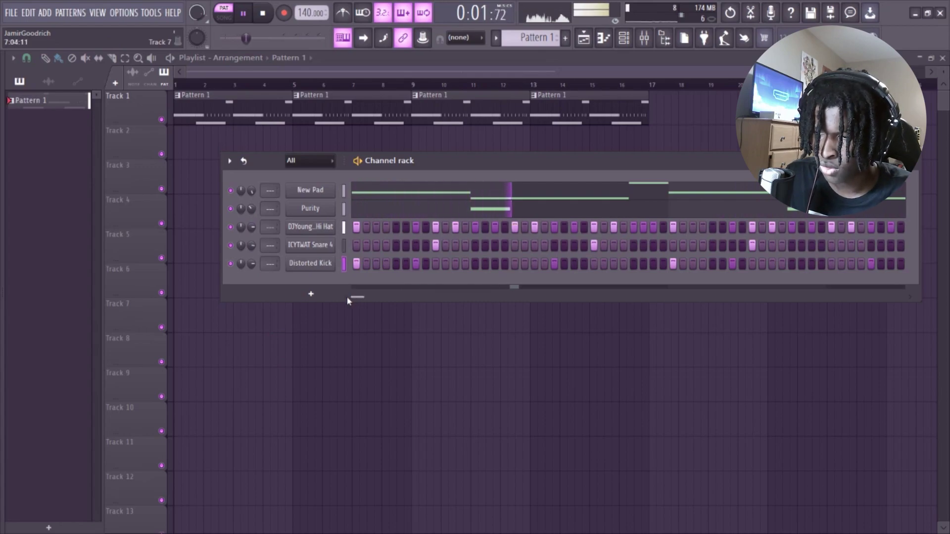
Step: Load the ICYTWAT Open Hat sample from the kit's OPEN HATS folder and open its piano roll
mouse_move(2, 146)
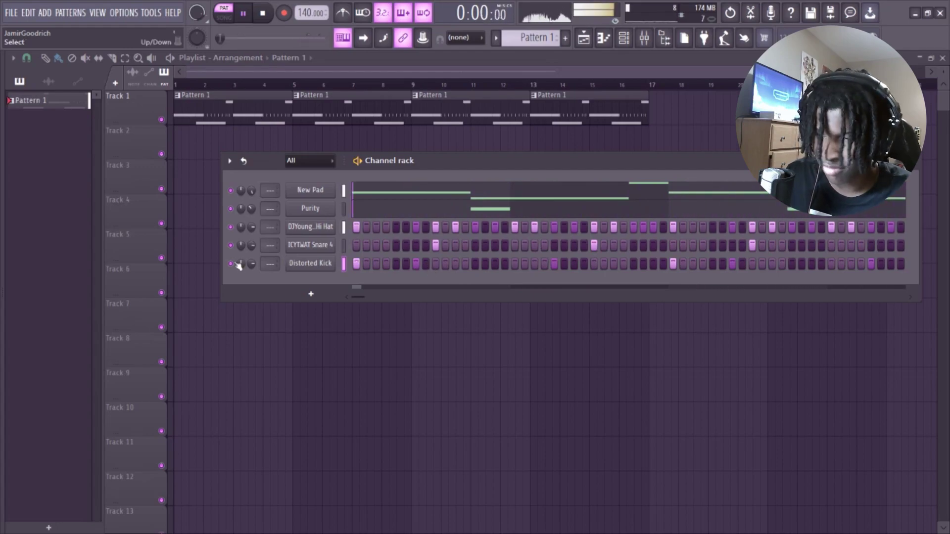
key(alt+F8)
click(87, 281)
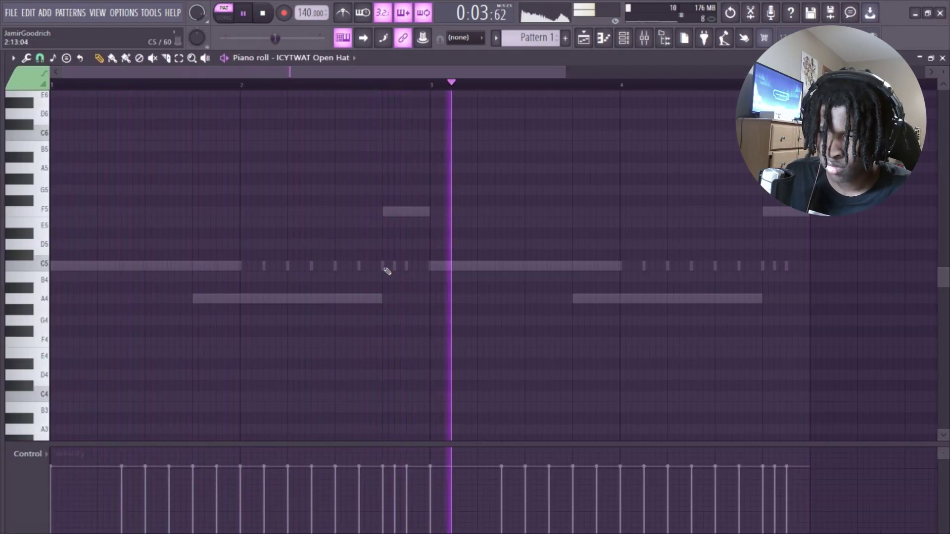
Step: Try an open hat hit on C5 at 2:13:00, place one at 4:13:00, and lower the ICYTWAT Open Hat channel's volume
click(385, 268)
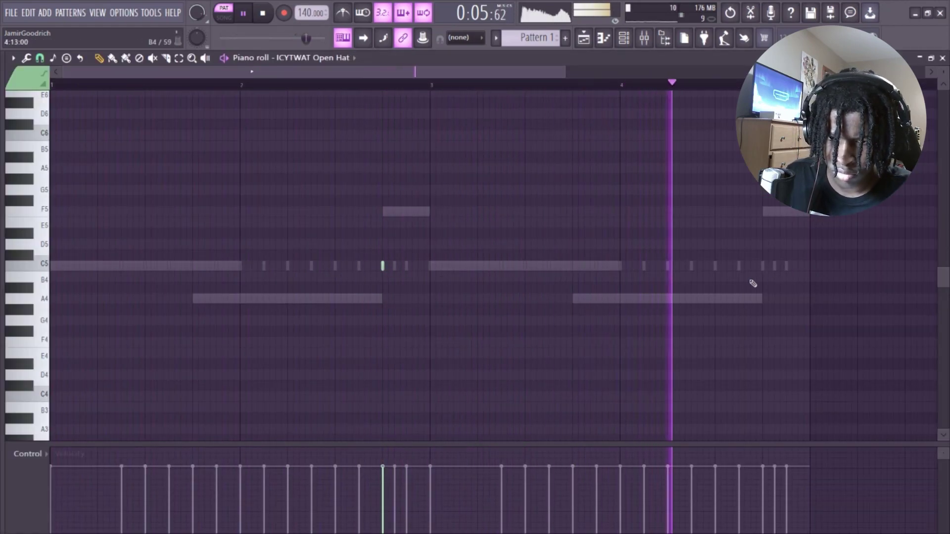
click(764, 268)
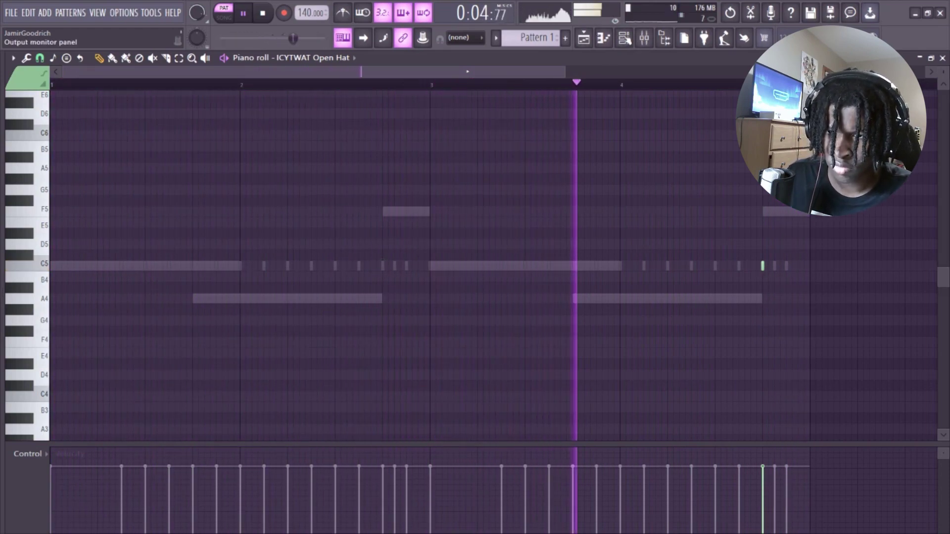
key(F6)
drag(252, 282, 252, 292)
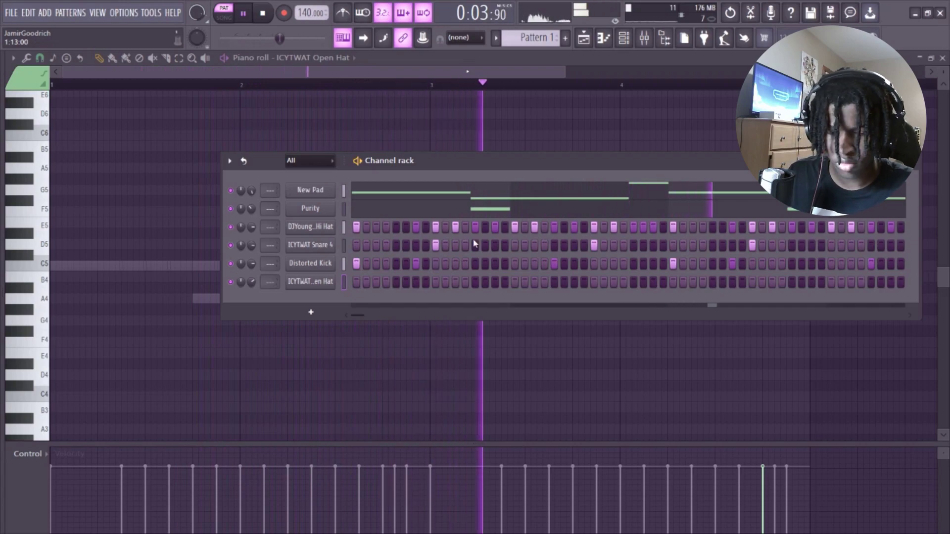
Step: Close the OPEN HATS folder and pick the Icytwat 808 sample from the kit's 808s folder
mouse_move(1, 308)
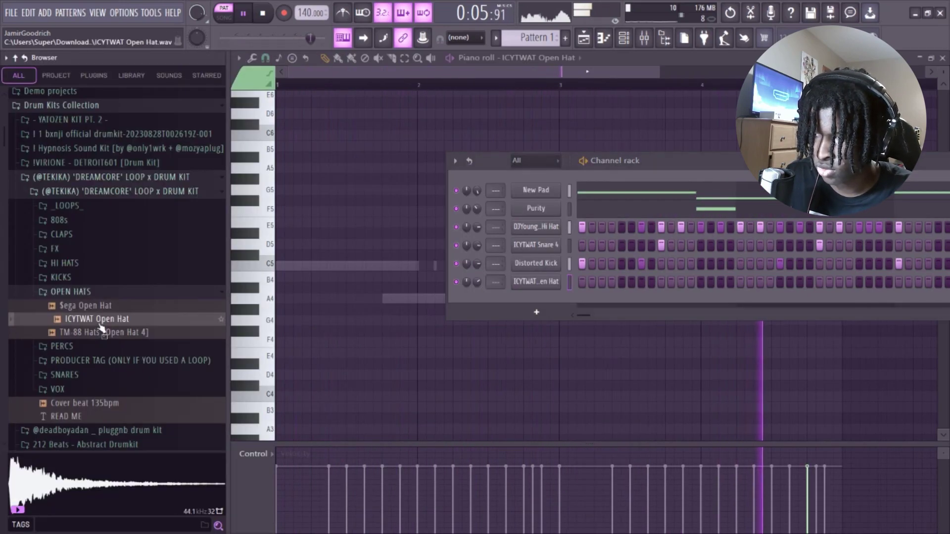
click(93, 293)
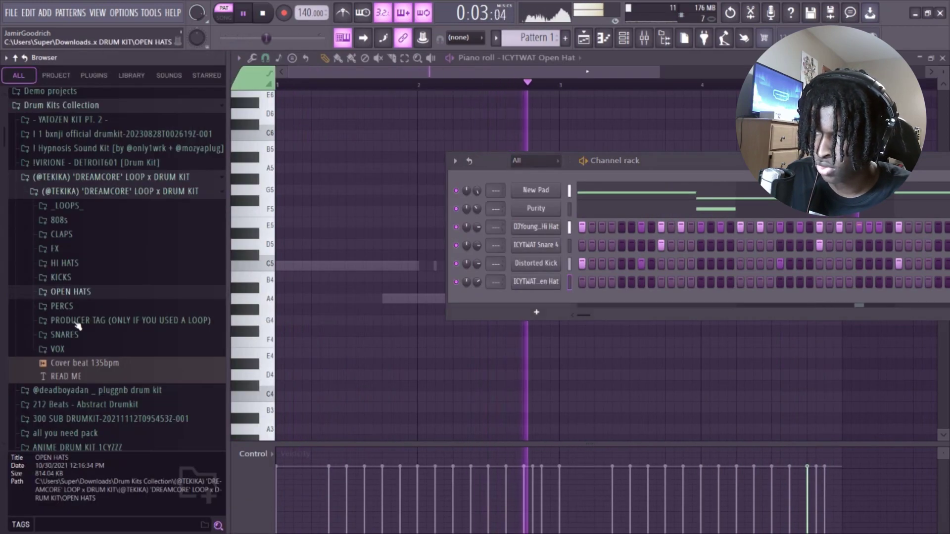
click(59, 220)
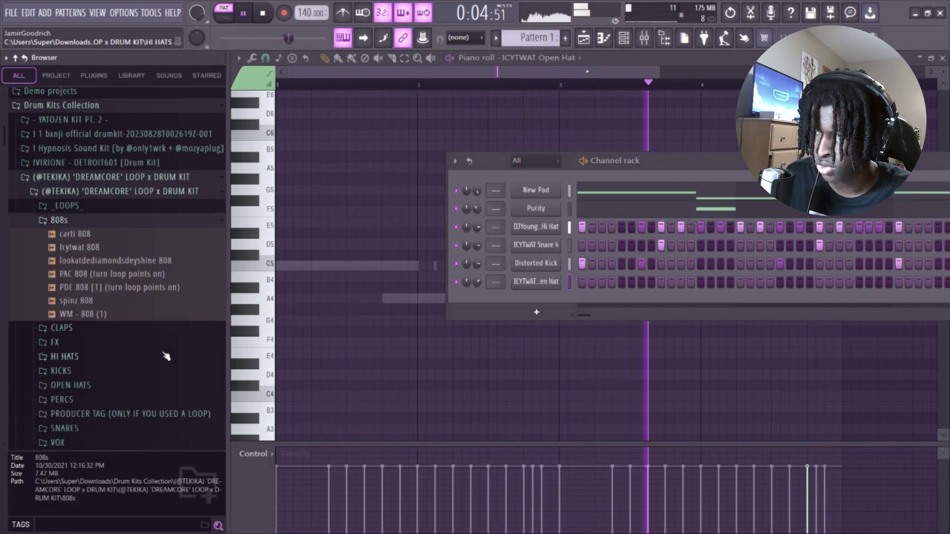
click(93, 249)
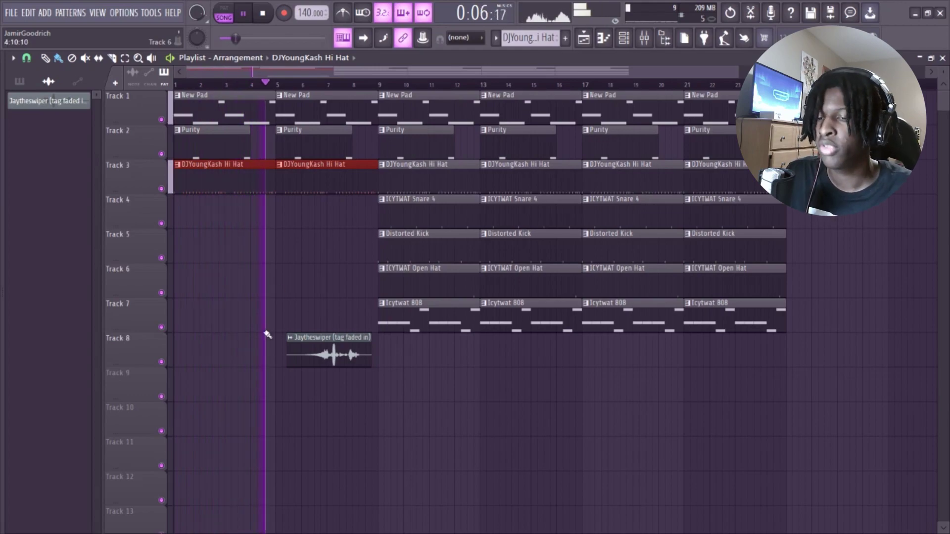
Step: Deselect the hi-hat clips and paint further New Pad clips on Track 1 at bars 25, 29 and 33
ctrl+click(455, 410)
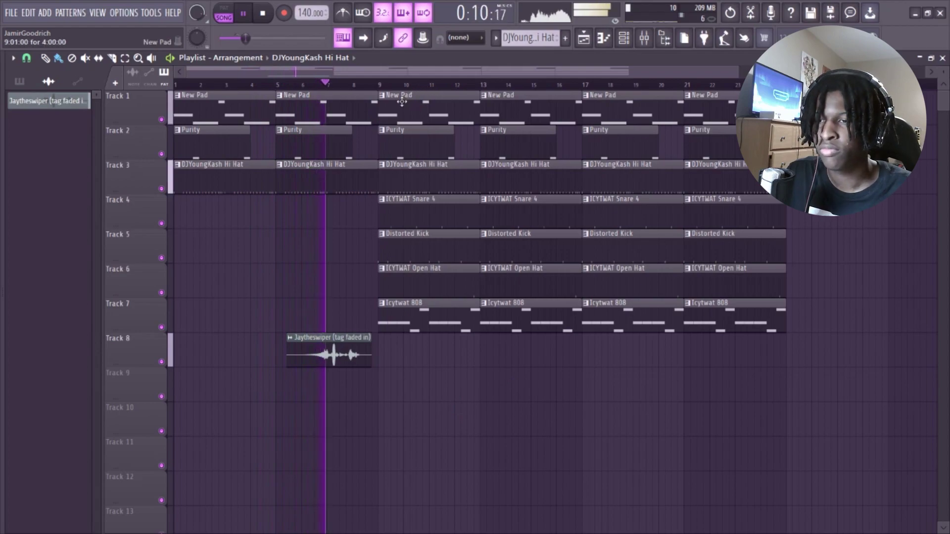
drag(406, 71, 607, 105)
click(485, 102)
mouse_move(509, 106)
mouse_down()
mouse_move(640, 123)
mouse_move(735, 119)
mouse_up()
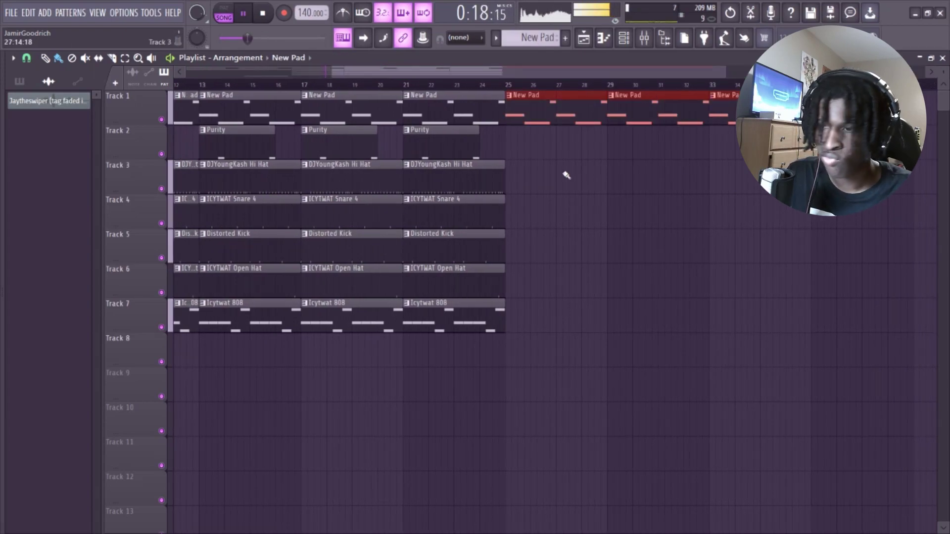
click(502, 170)
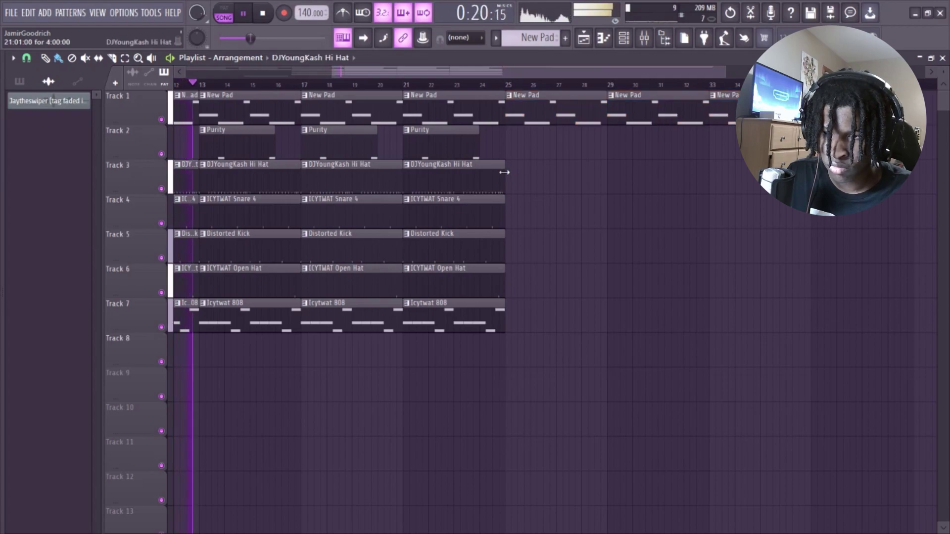
mouse_move(511, 183)
mouse_down()
mouse_move(615, 186)
mouse_move(808, 239)
mouse_move(743, 252)
mouse_up()
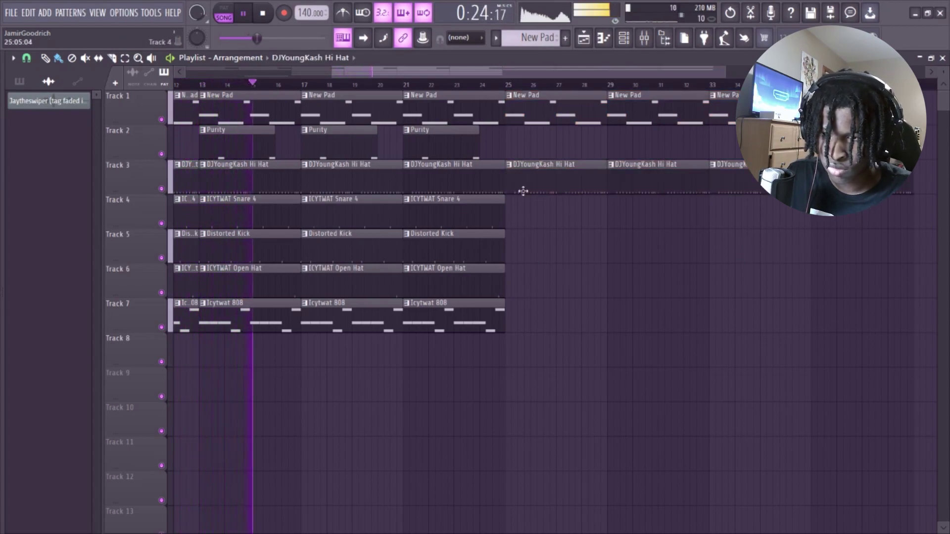
right_click(569, 182)
right_click(659, 186)
right_click(730, 190)
right_click(834, 180)
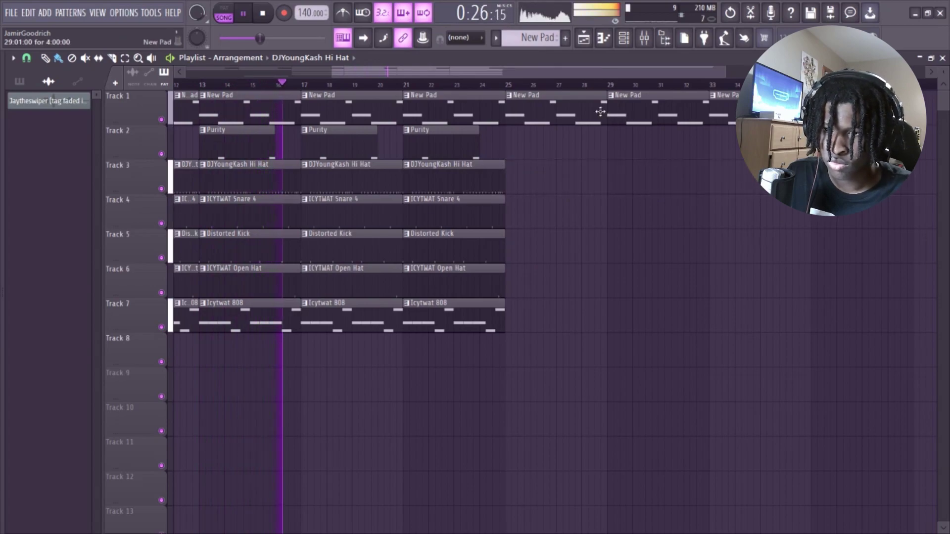